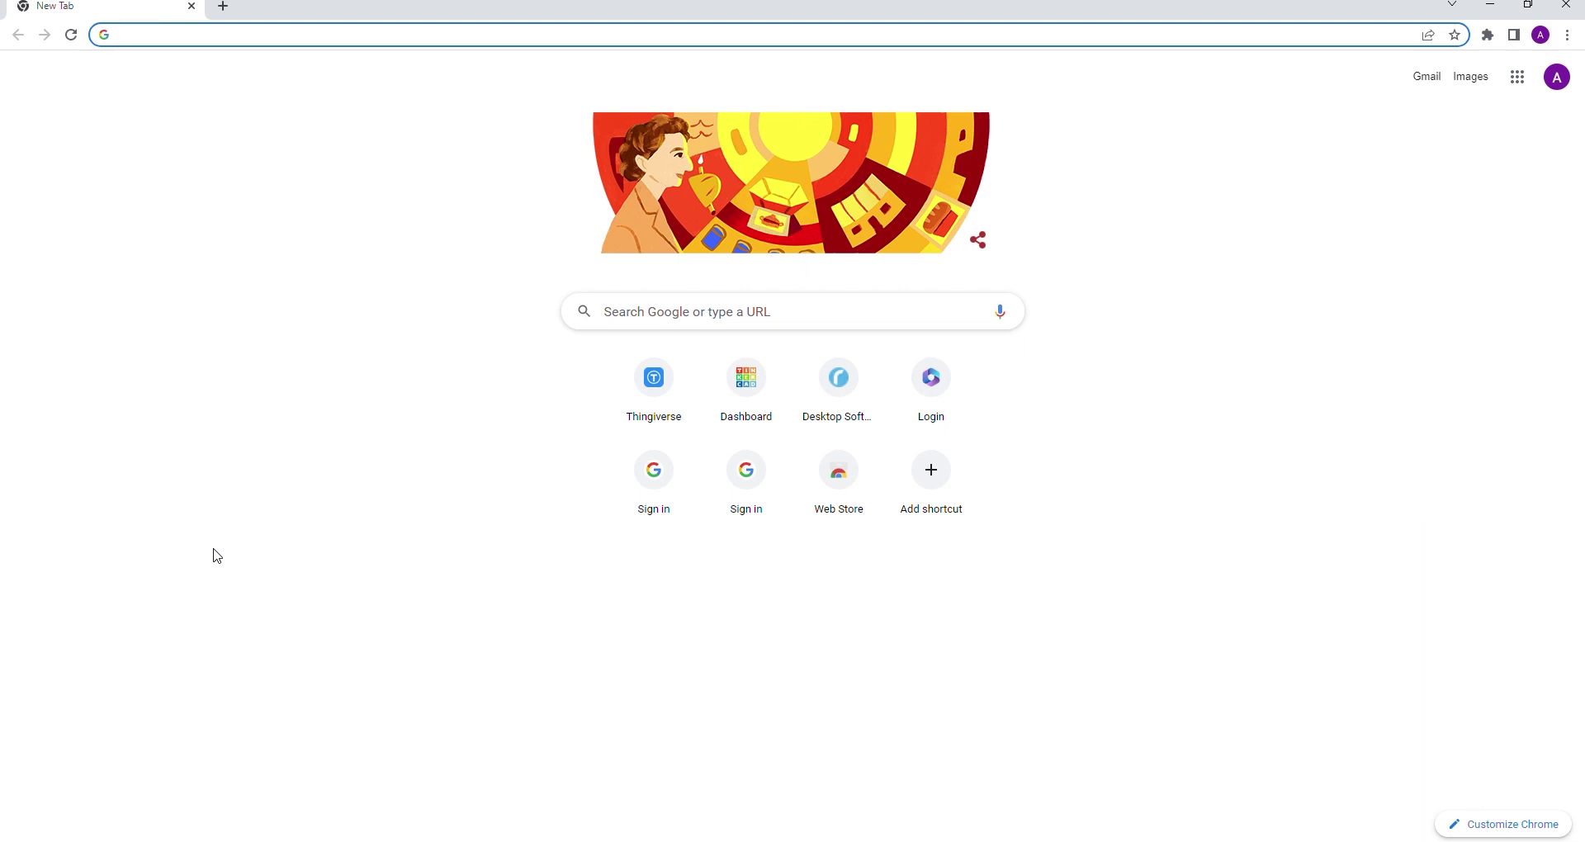
Go to thingiverse.com in Chrome's address bar
left_click(187, 47)
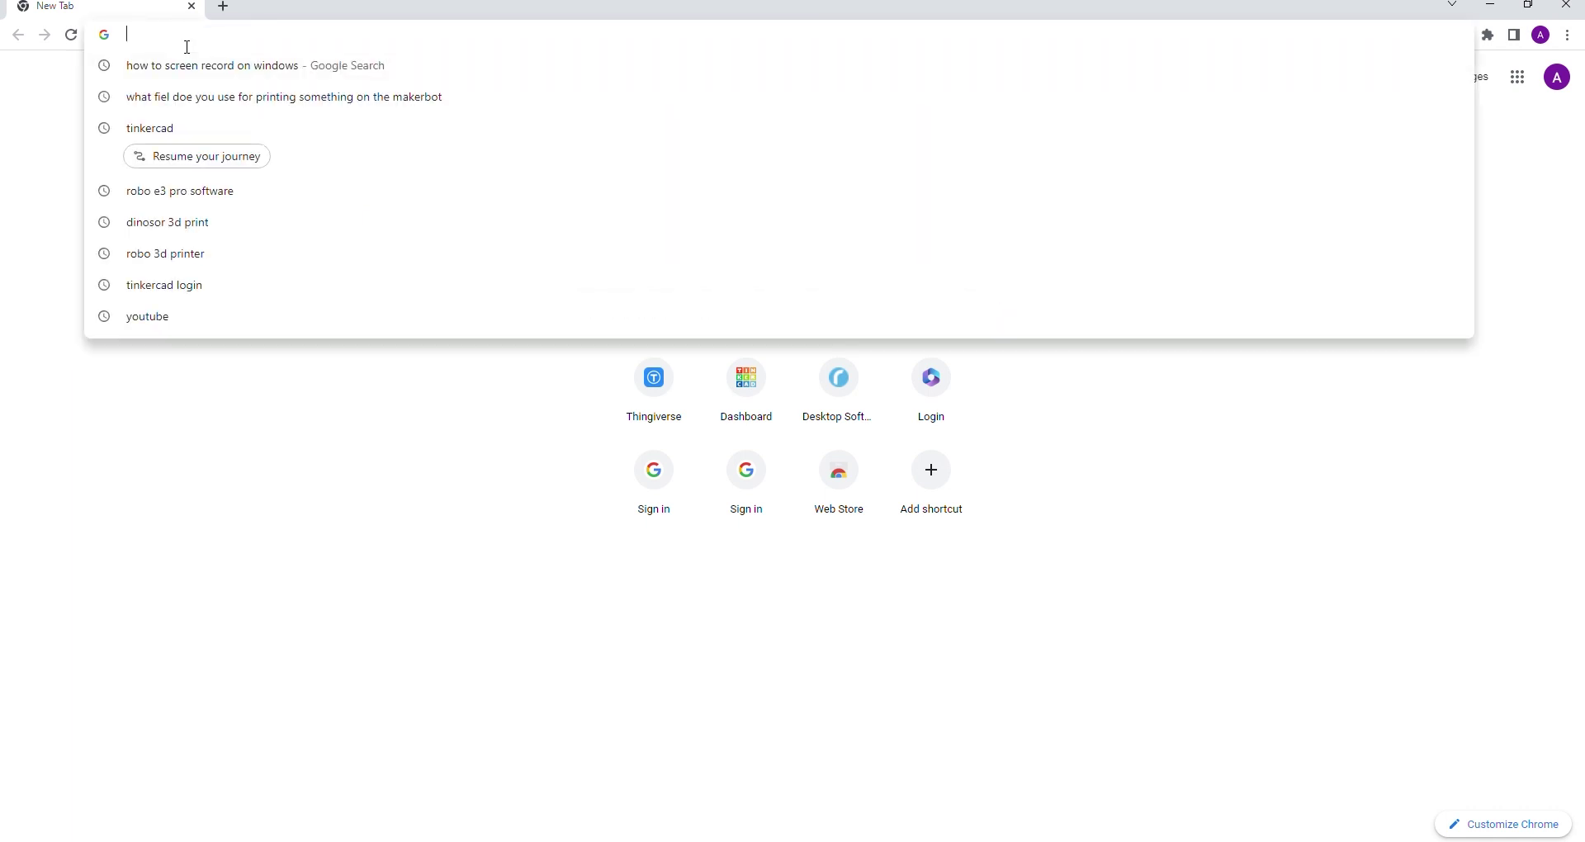
type("thingiverse")
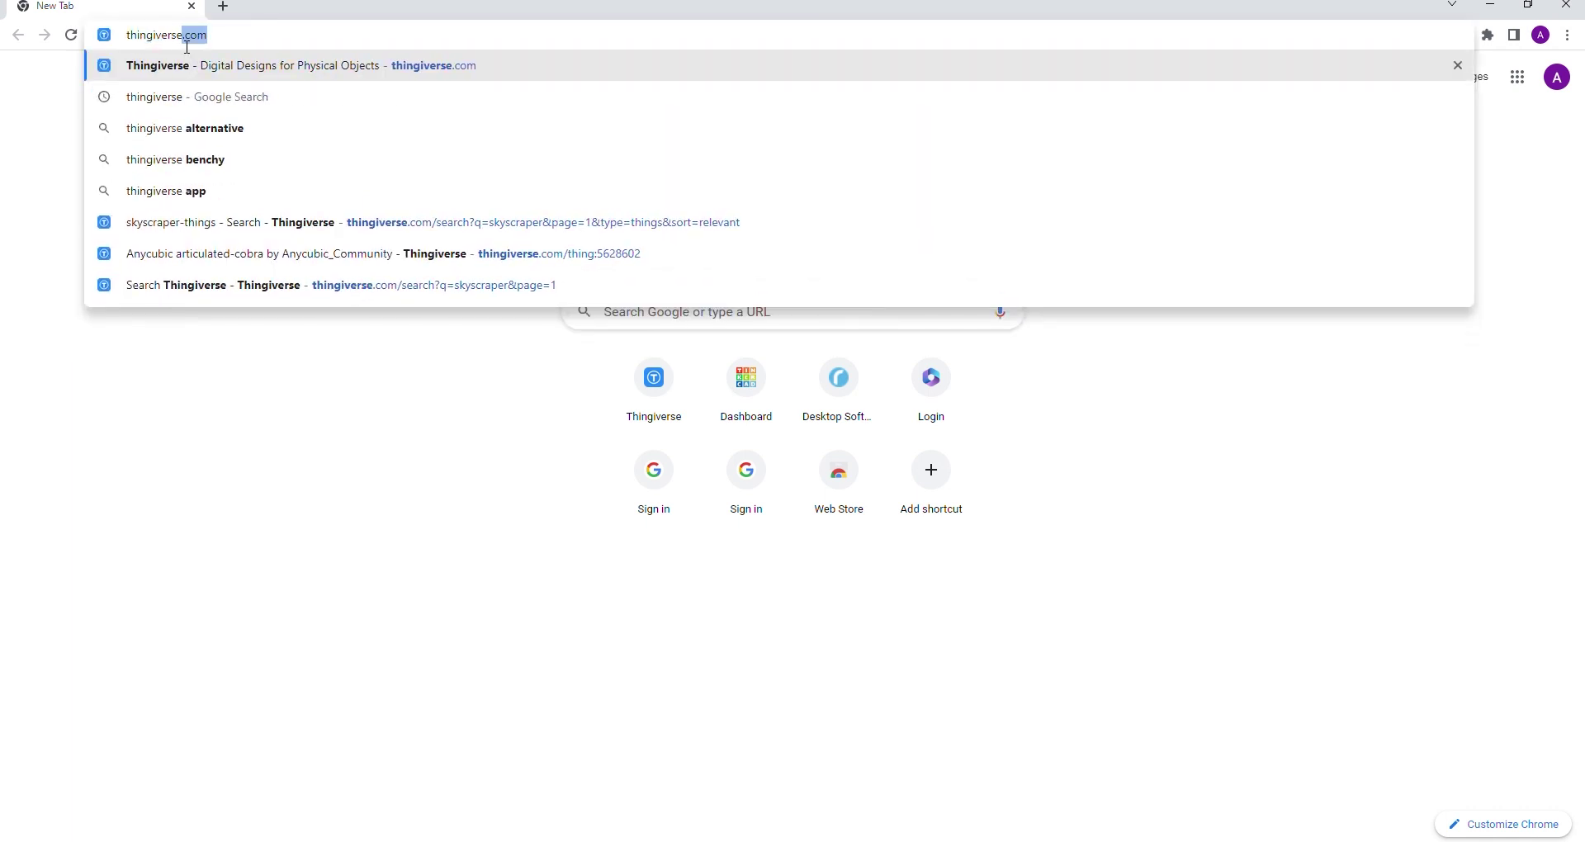
type(".com")
key("Return")
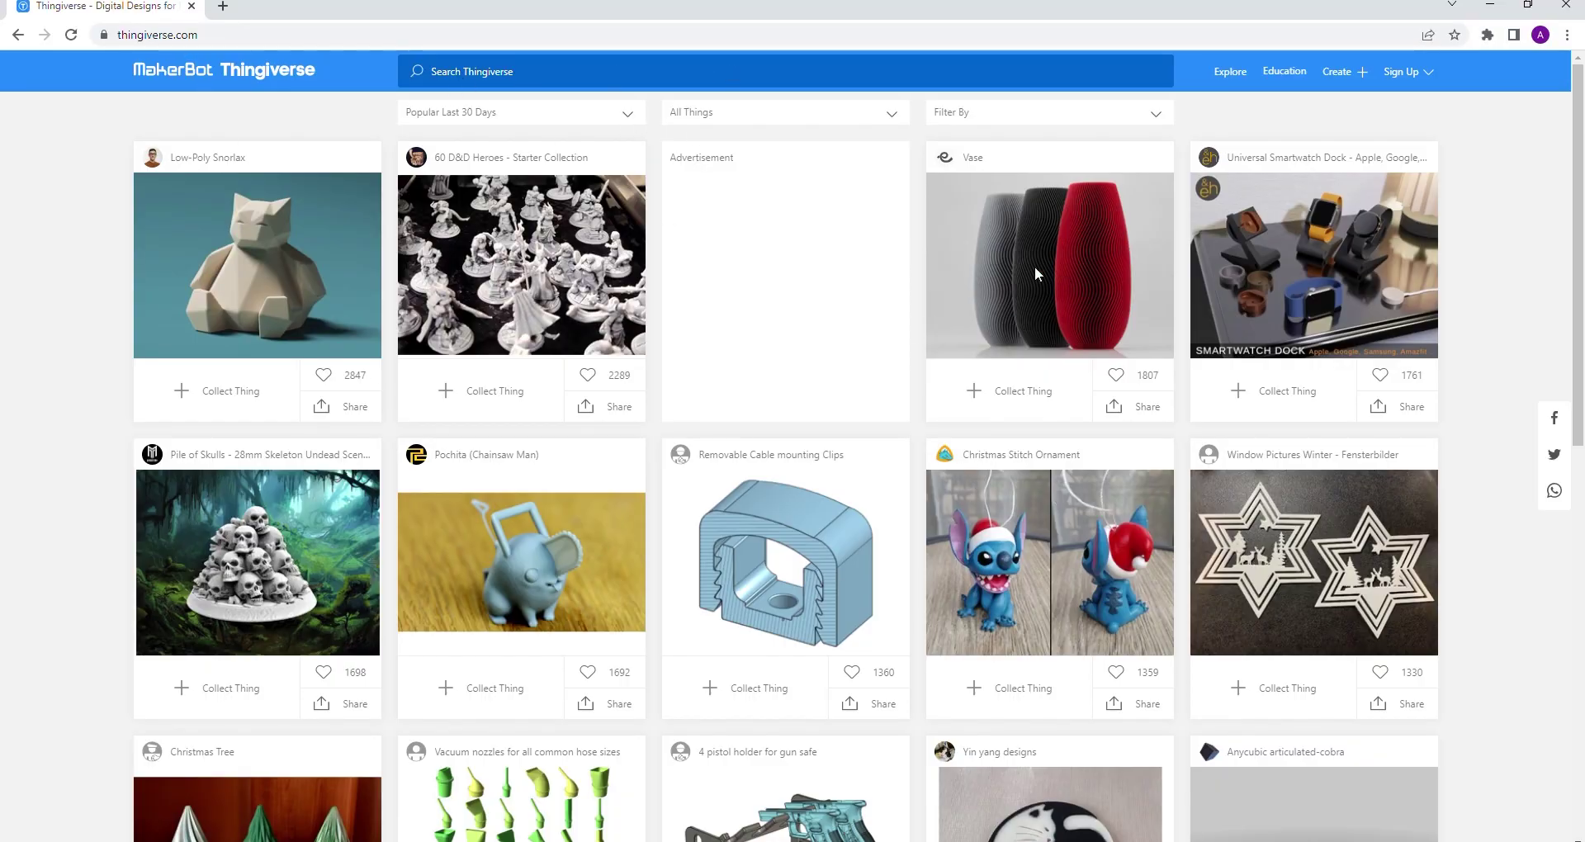
Find the Anycubic articulated-cobra design and download all its files
scroll(898, 276, "down", 4)
scroll(389, 343, "down", 1)
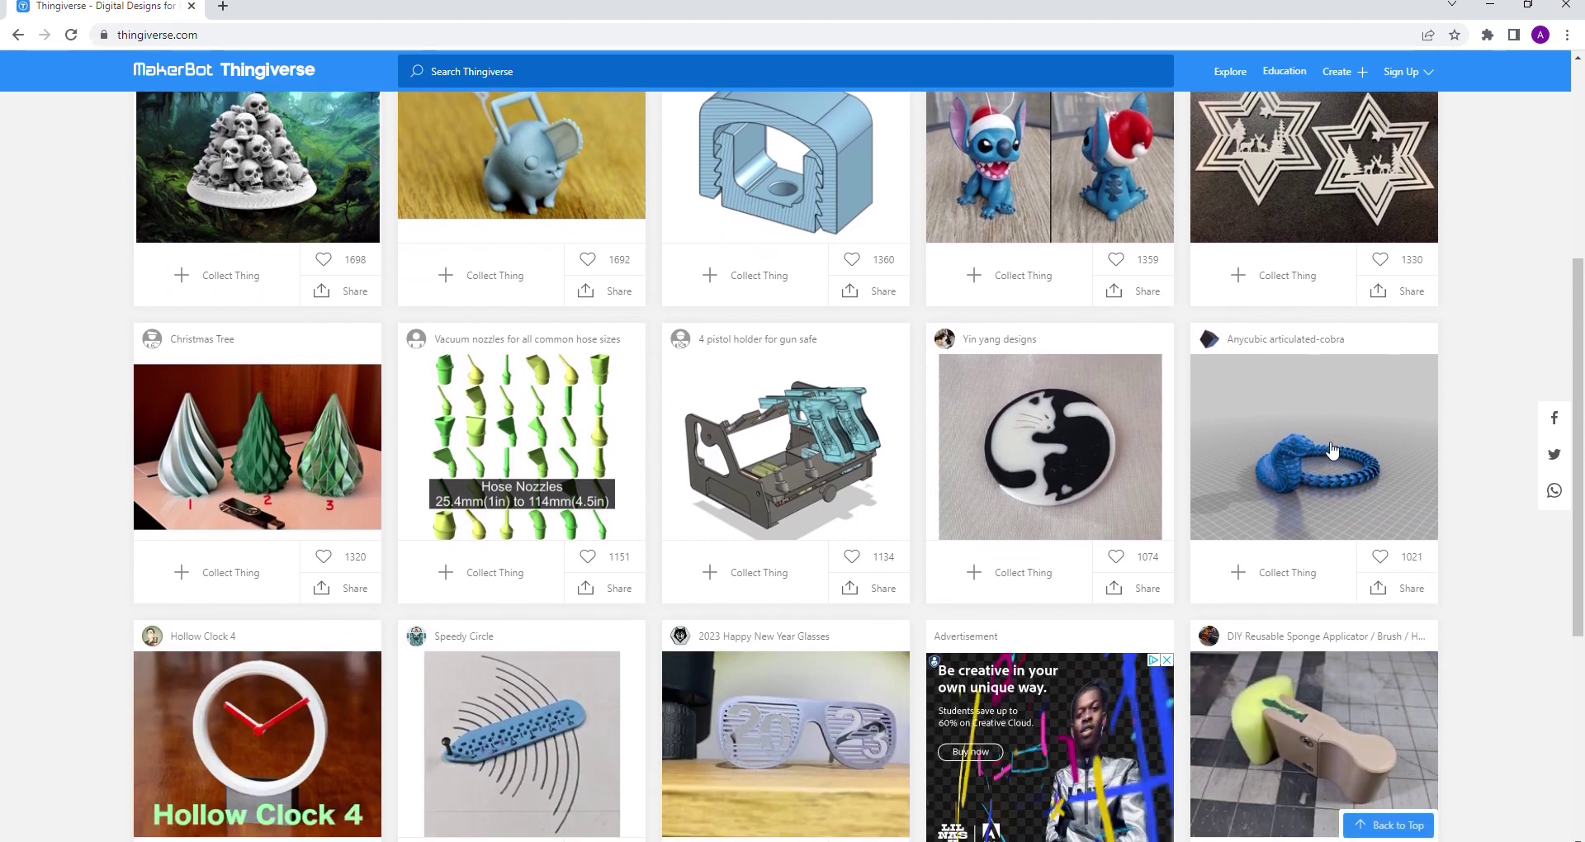
left_click(1442, 426)
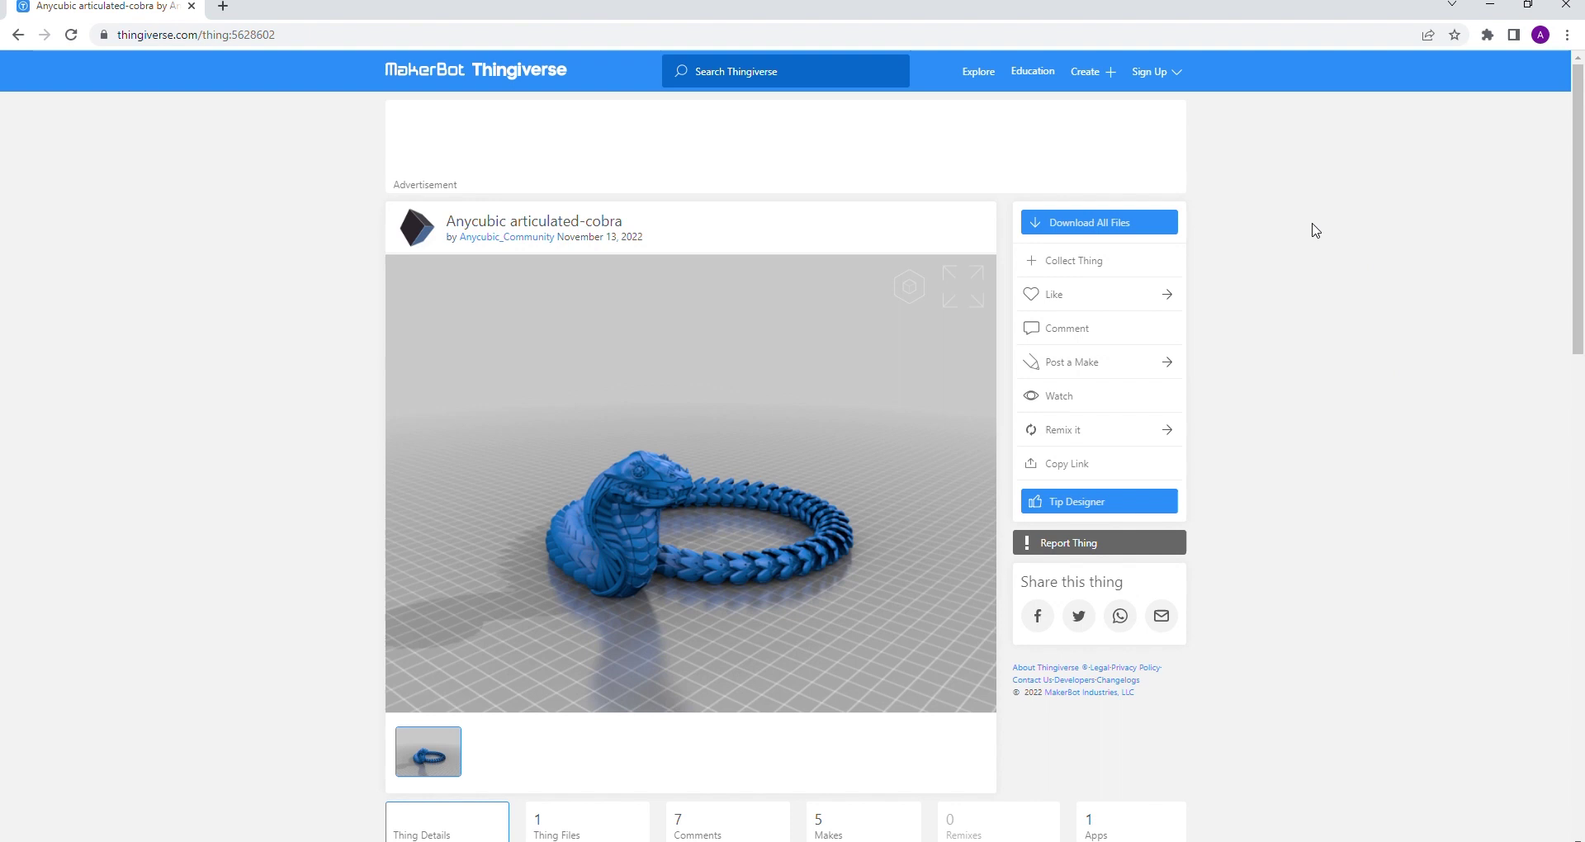
left_click(1126, 224)
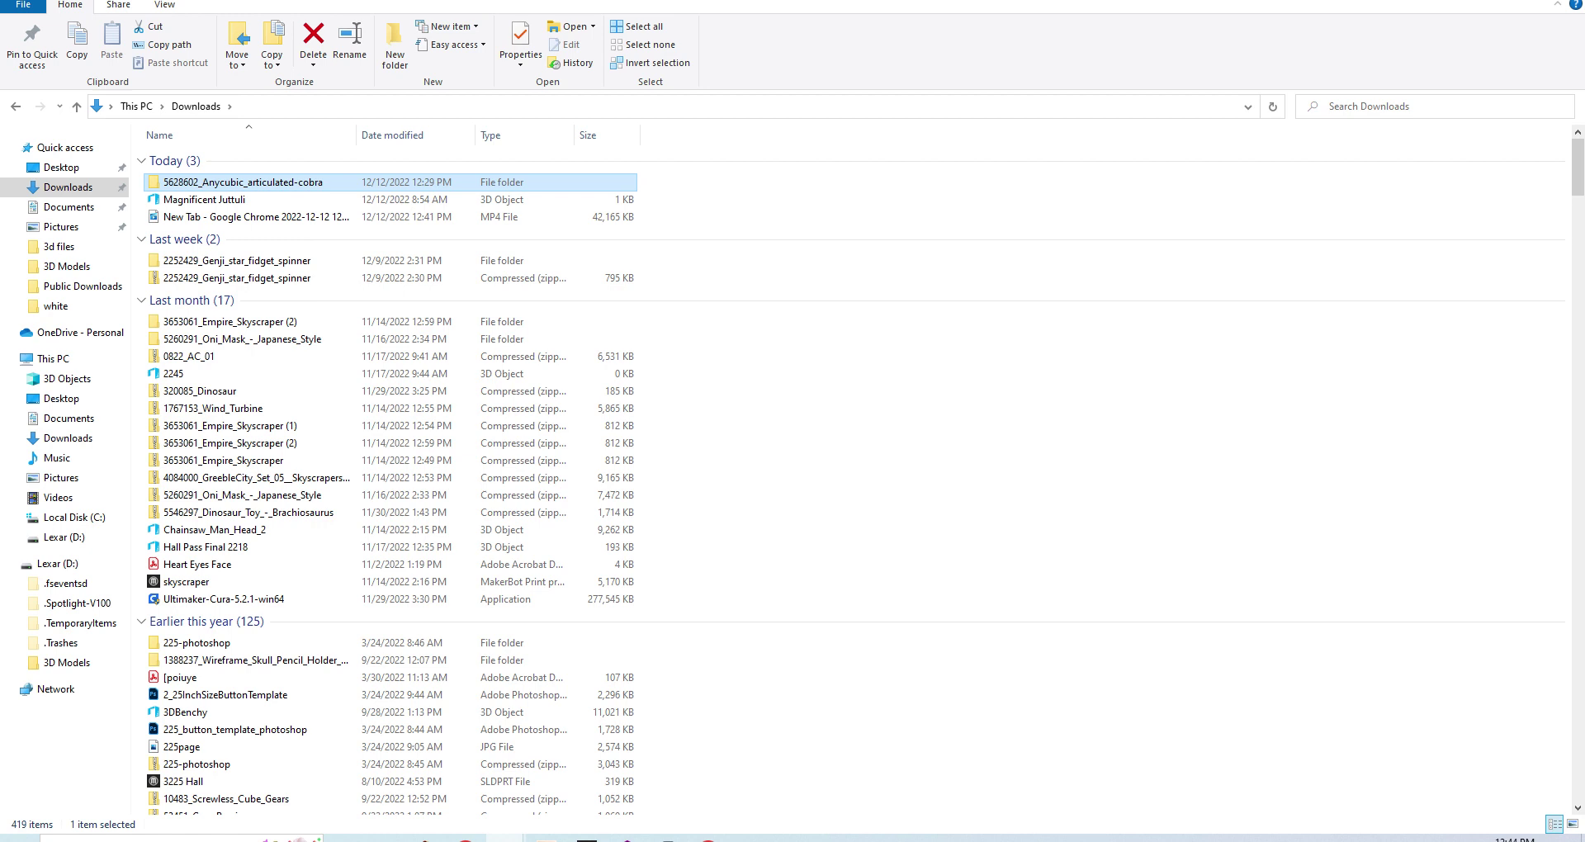
Open the cobra download's files subfolder and right-click the Anycubic_articulated-cobra model file
key("Return")
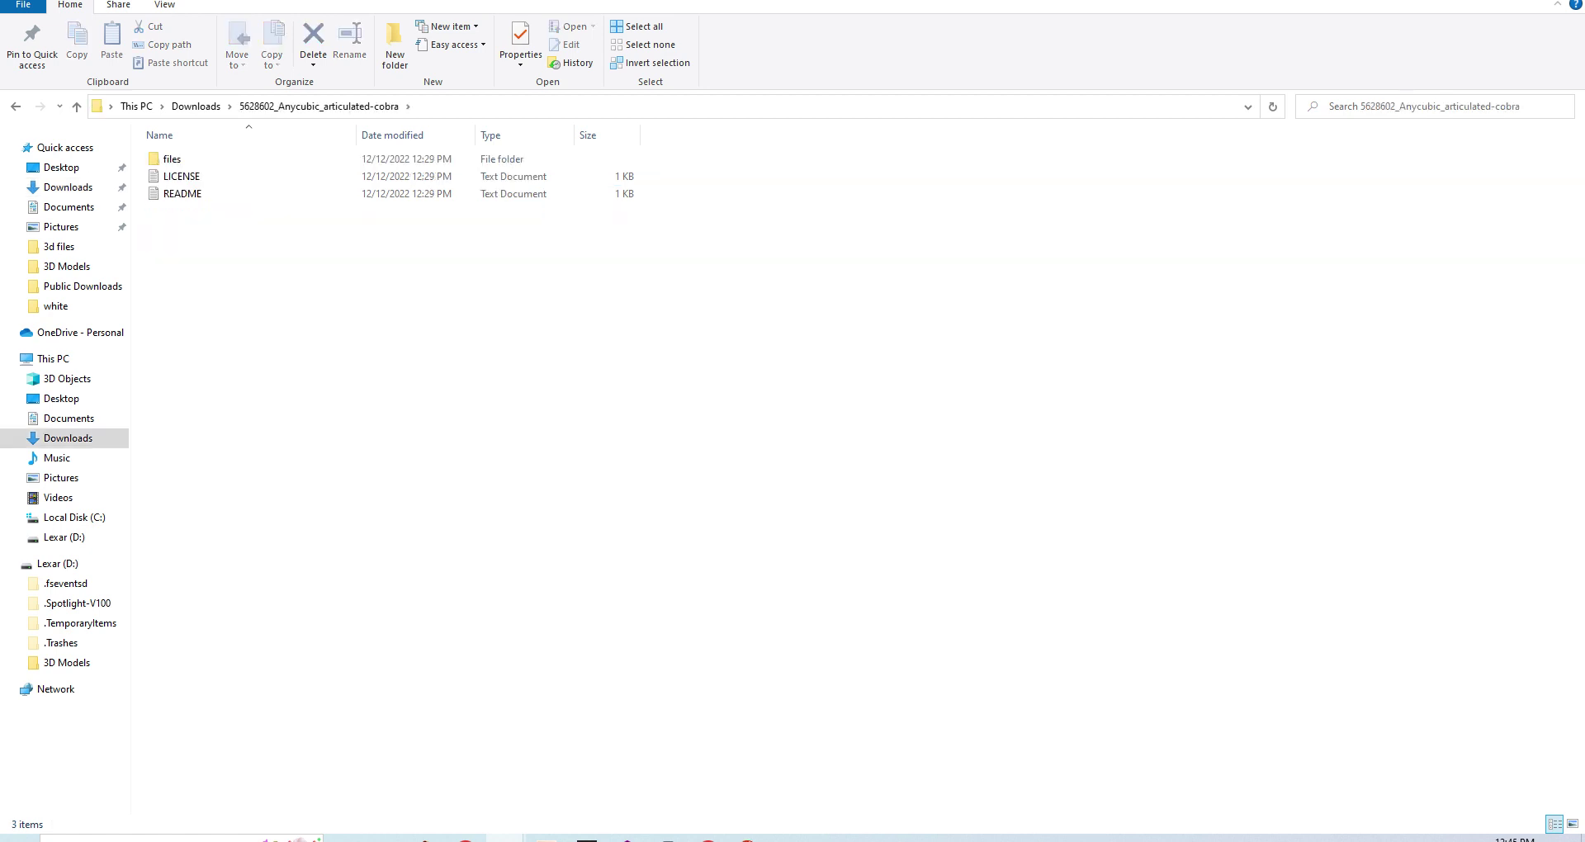
key("Down")
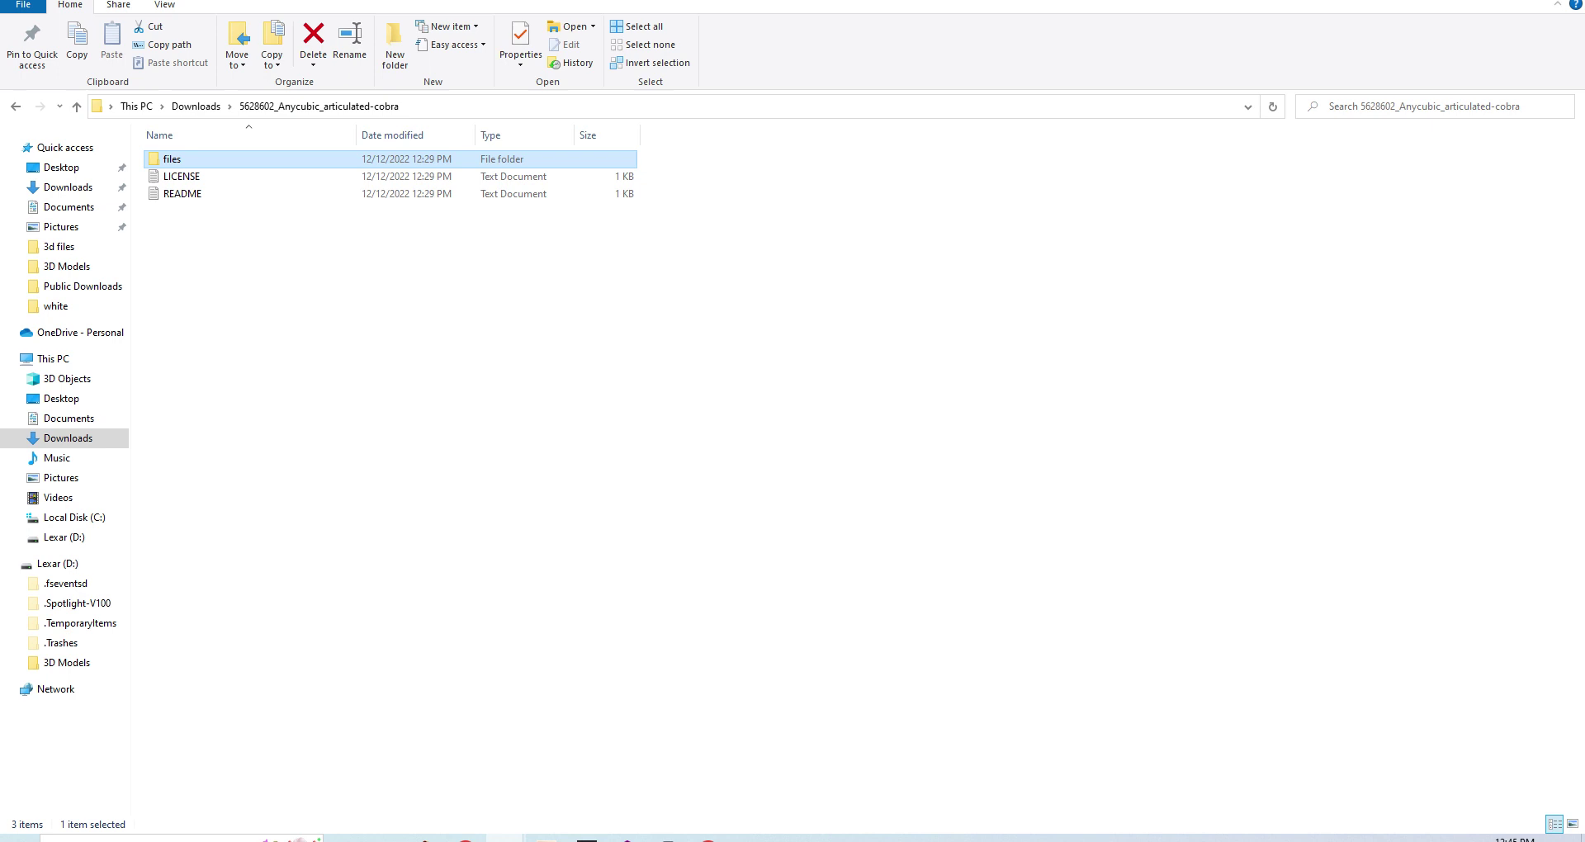
key("Return")
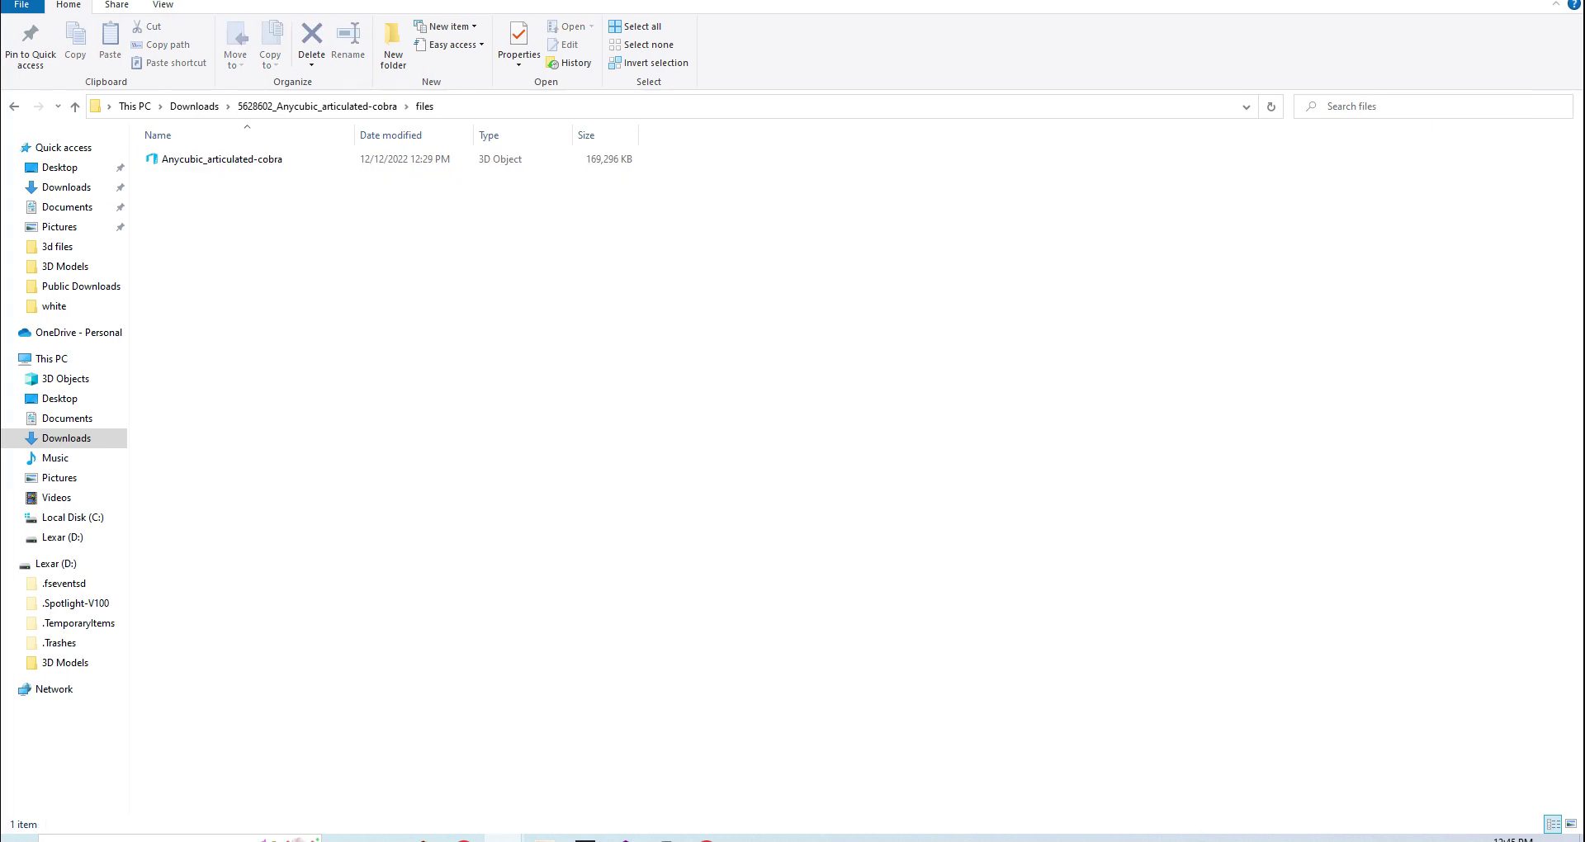
right_click(294, 161)
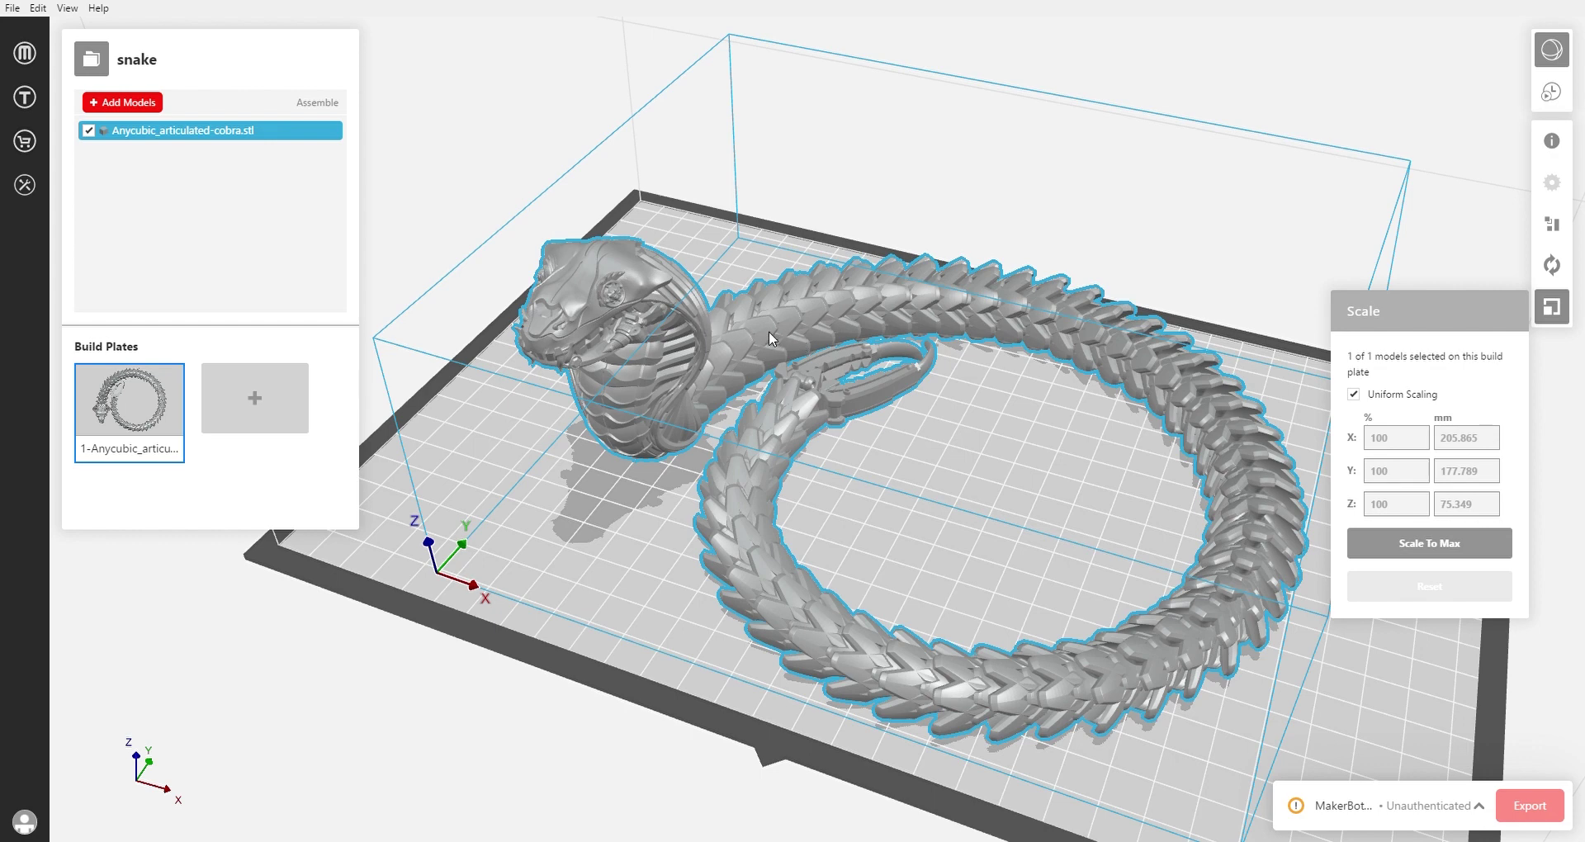
Scale the selected cobra uniformly to 25% in the X % field
left_click(873, 376)
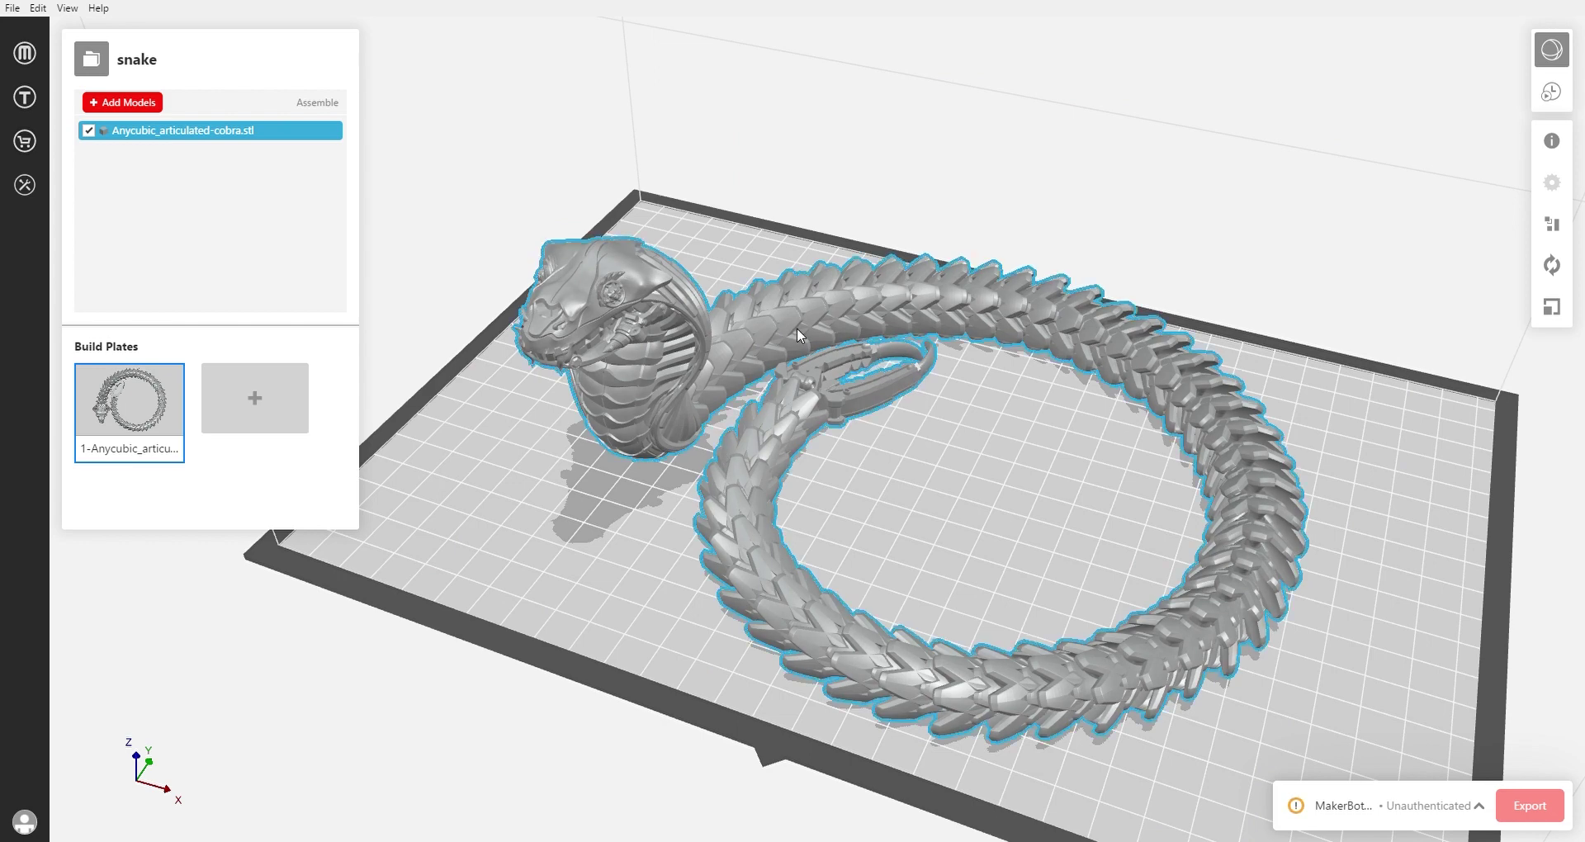
left_click(925, 371)
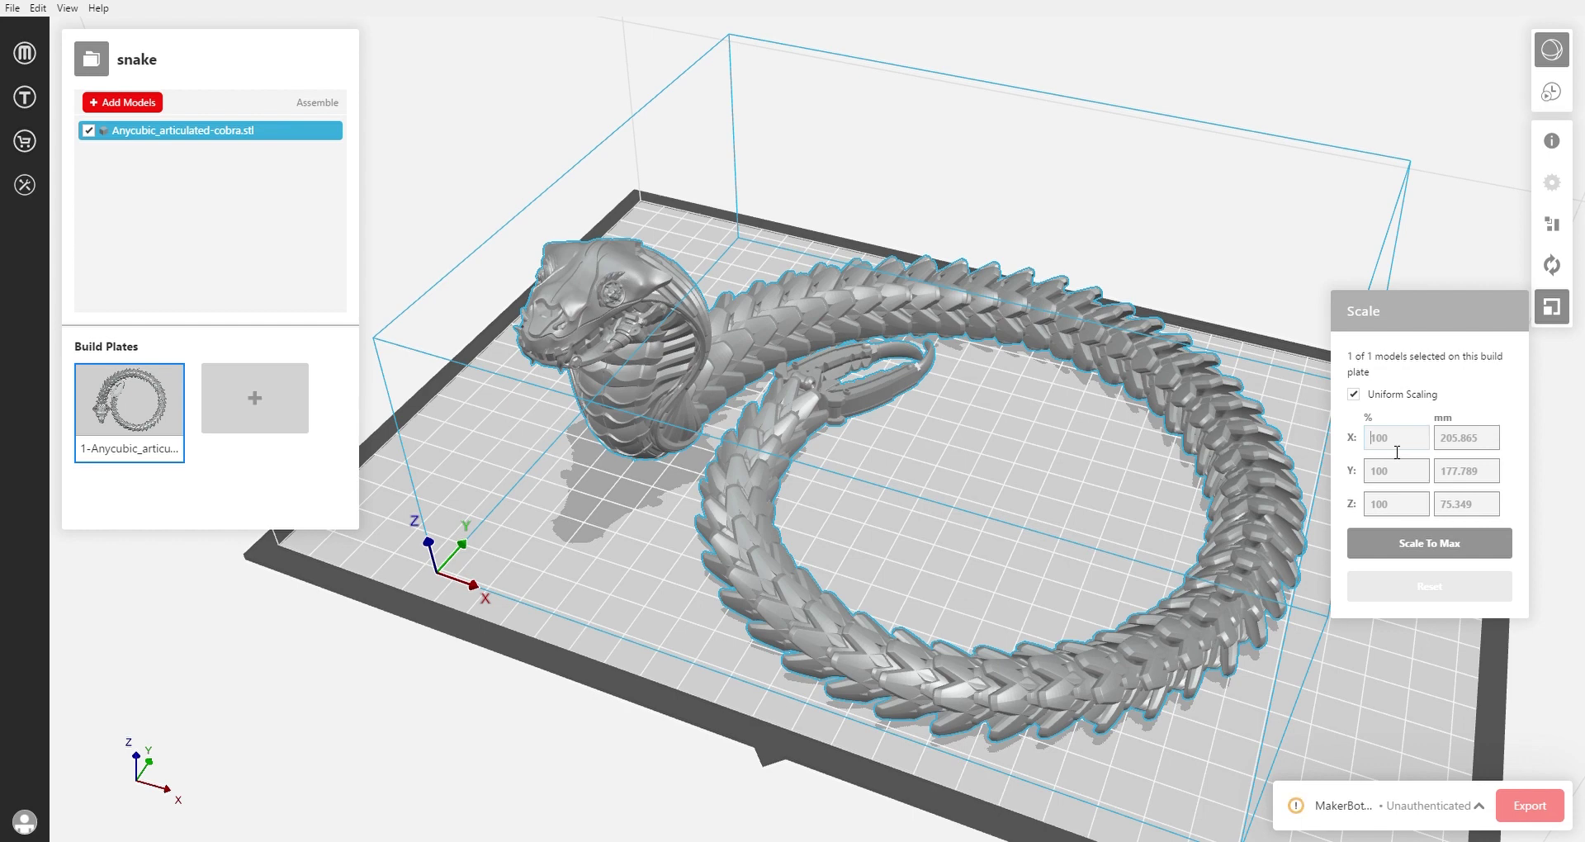
type("25")
key("Return")
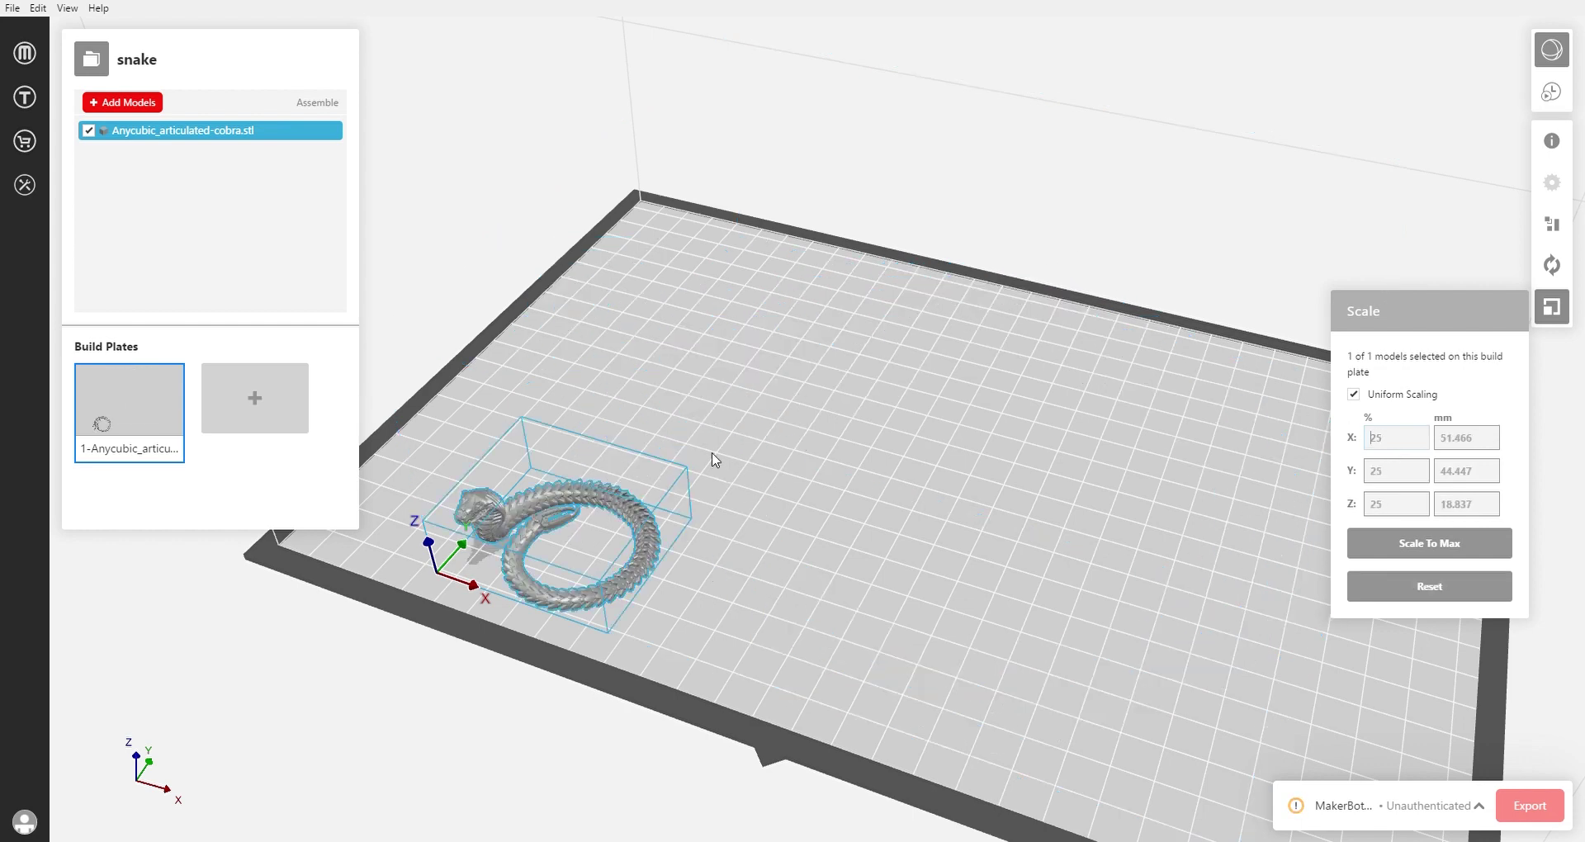
Zoom in on the resized cobra, briefly selecting and deselecting it to inspect
left_click(460, 655)
scroll(460, 551, "up", 2)
scroll(456, 550, "up", 2)
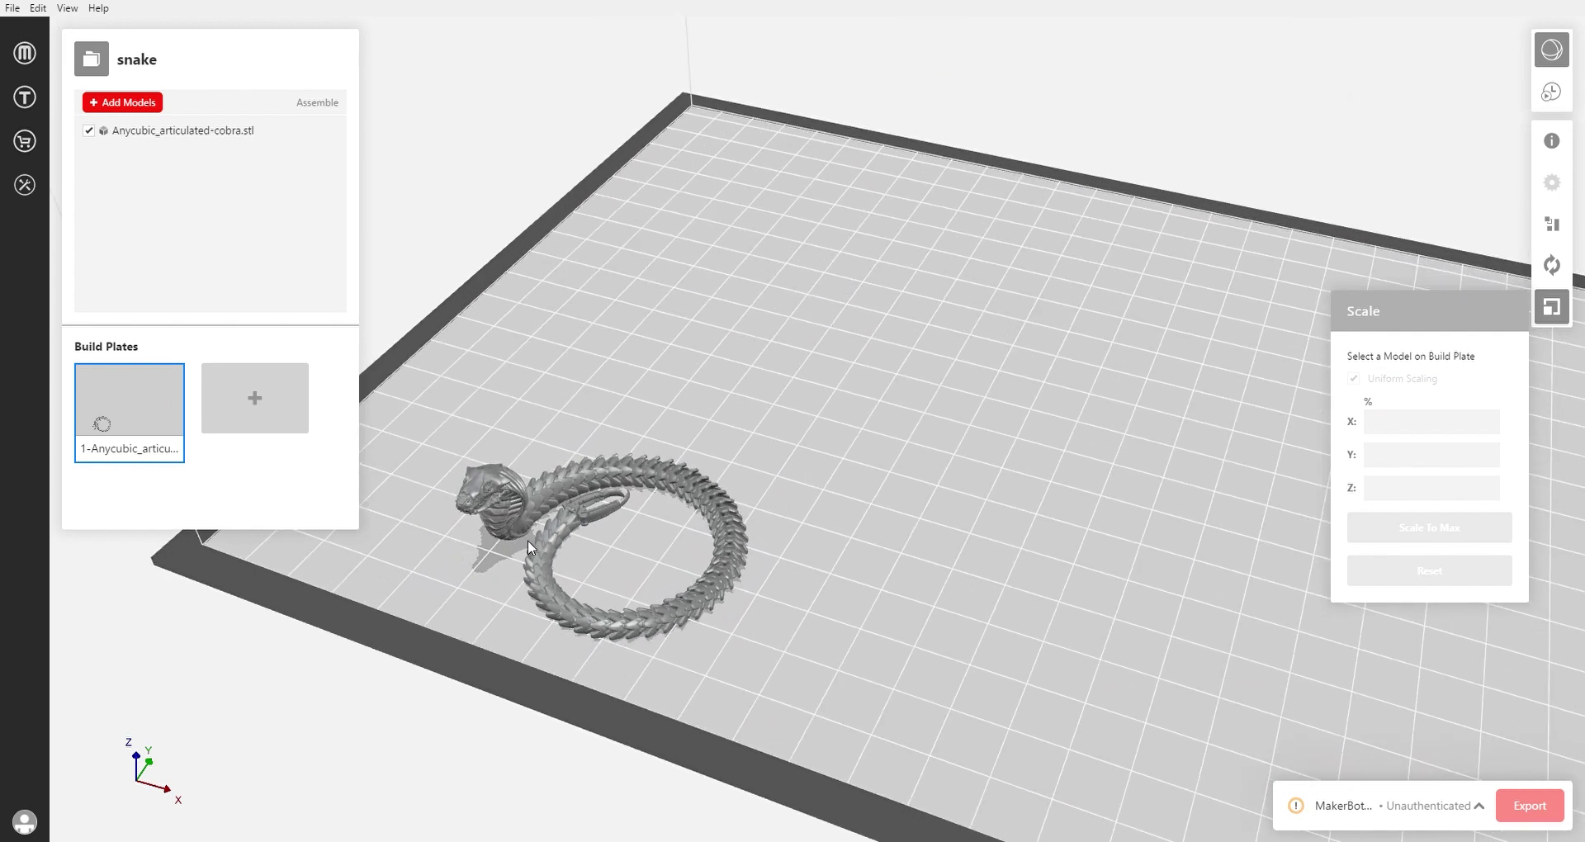
left_click(532, 549)
scroll(533, 549, "up", 2)
scroll(572, 541, "up", 3)
scroll(572, 540, "up", 2)
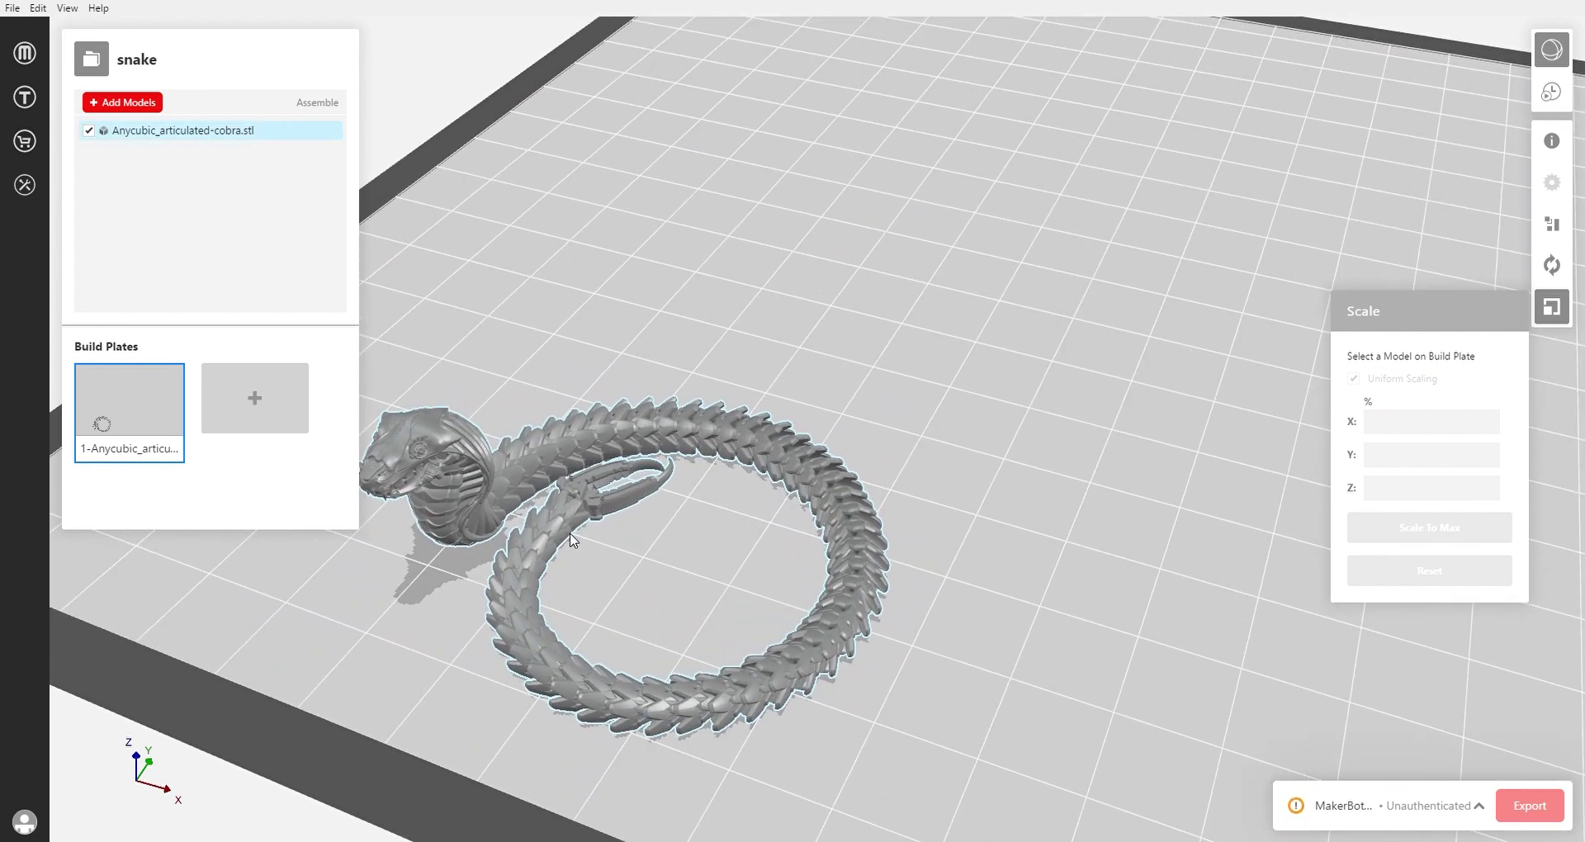
left_click(568, 373)
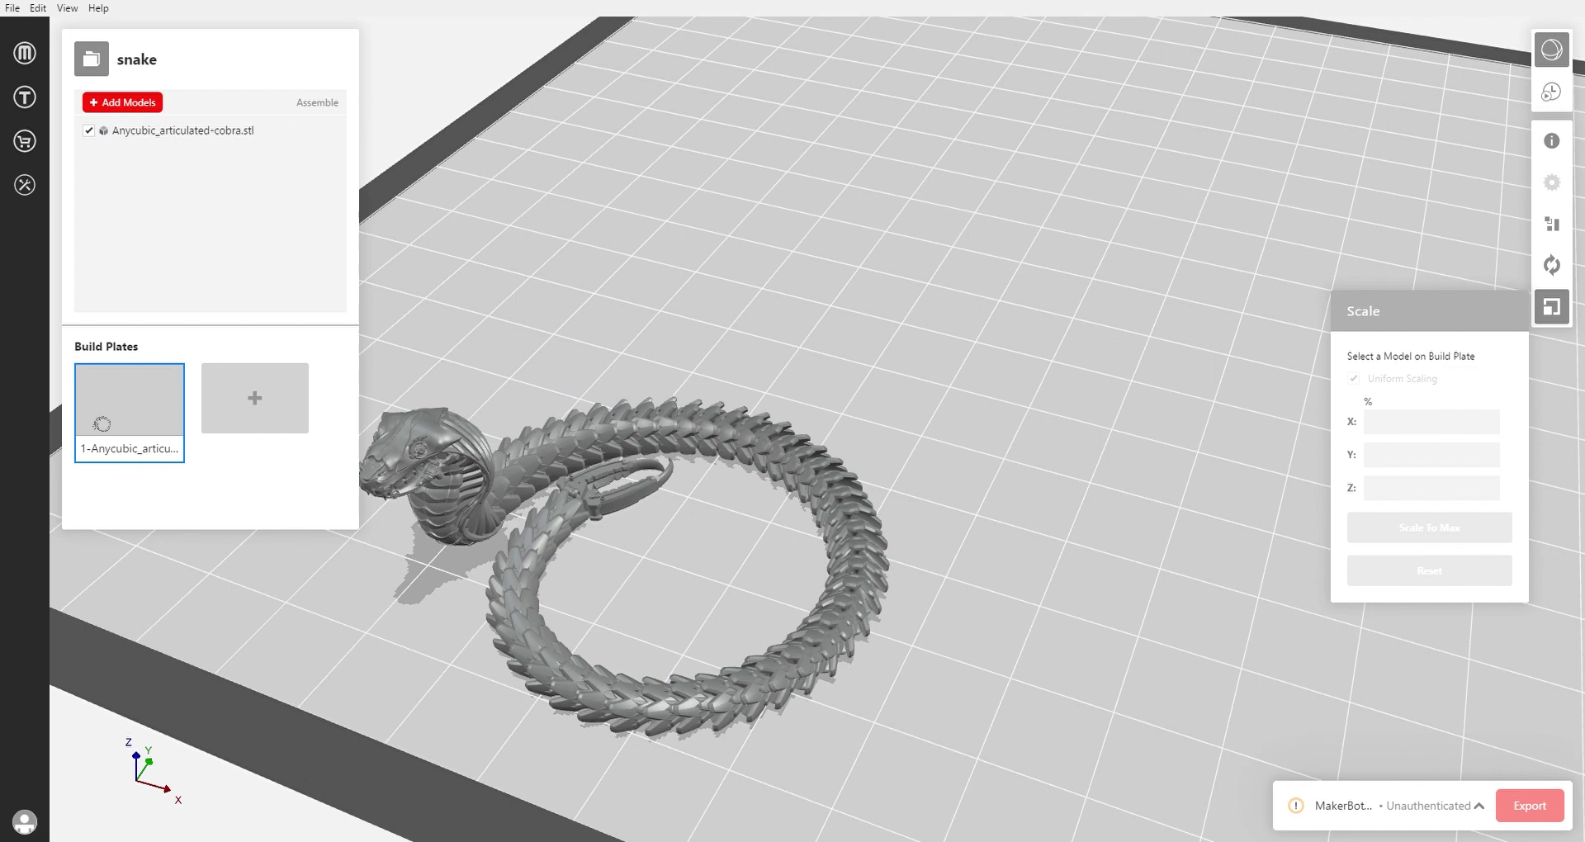
left_click(14, 8)
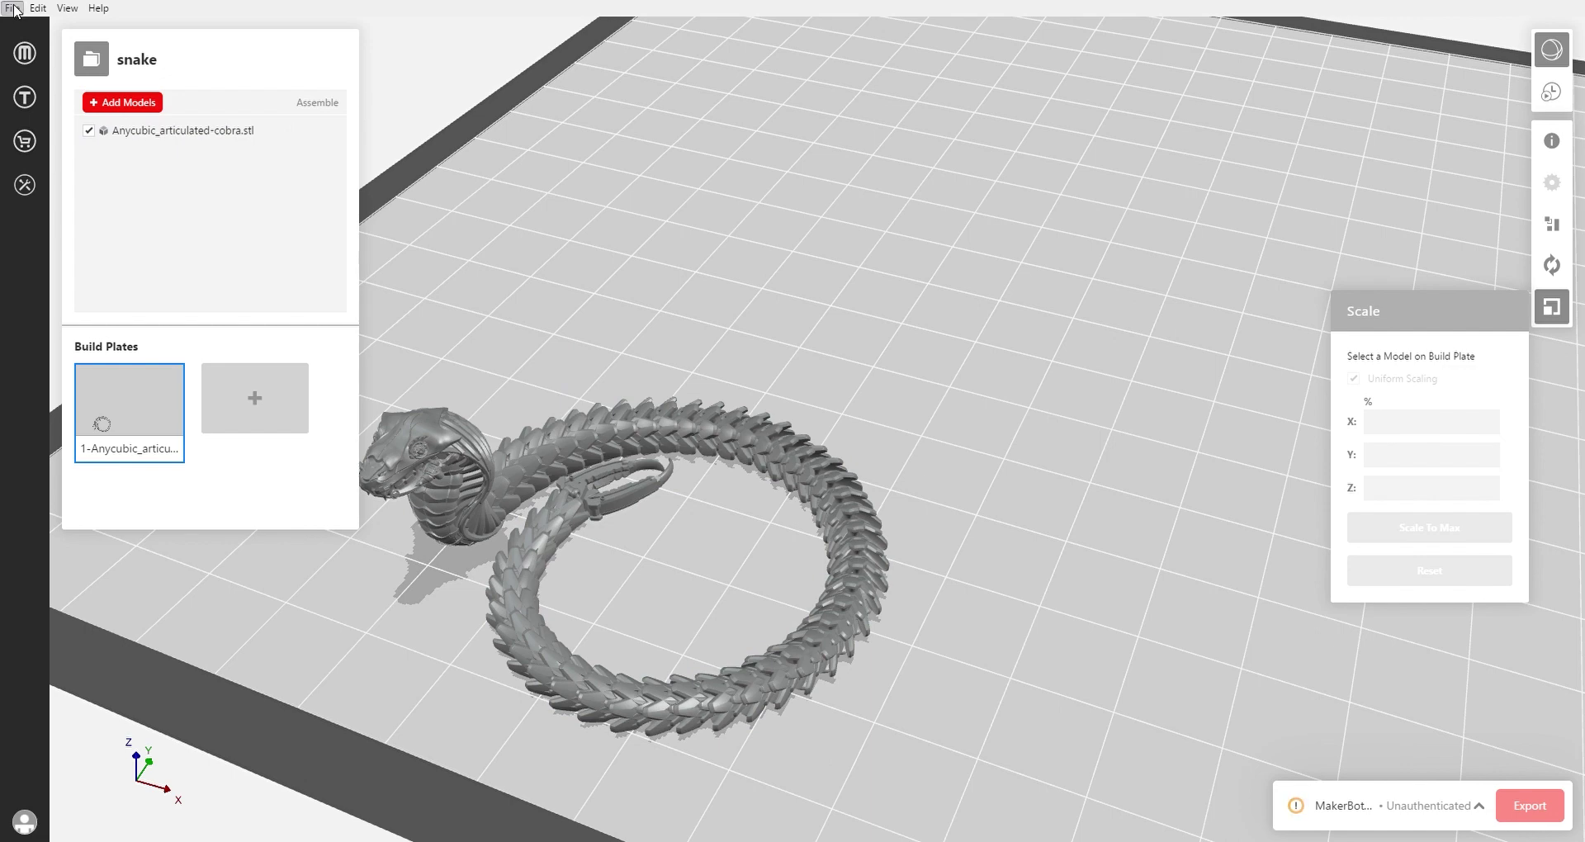